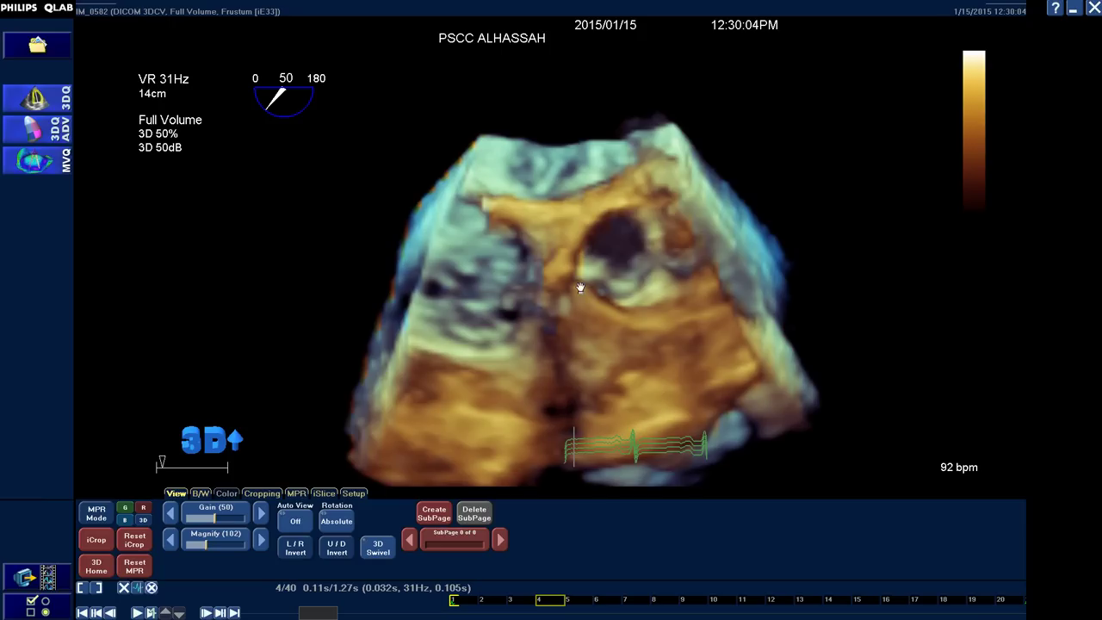
- Drag the 3D full-volume echo rendering to view the heart from a new angle
{"action": "left_click_drag", "start_coordinate": [581, 295], "coordinate": [532, 271]}
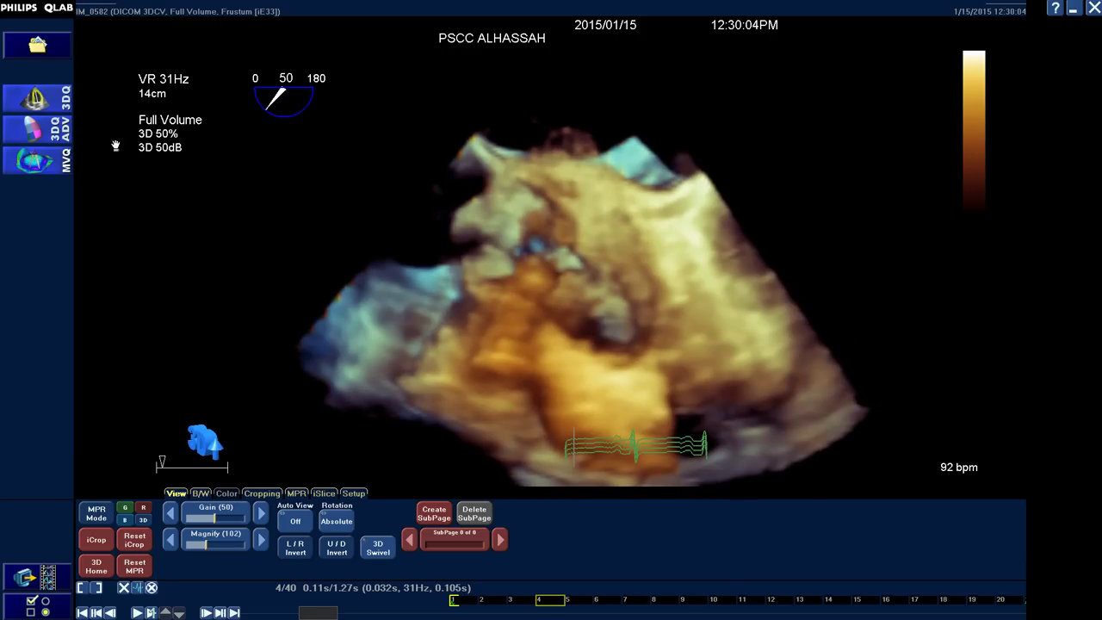
- Switch to 3DQ's four MPR views, then tilt the red, blue and green planes toward the aortic valve
{"action": "left_click", "coordinate": [49, 101]}
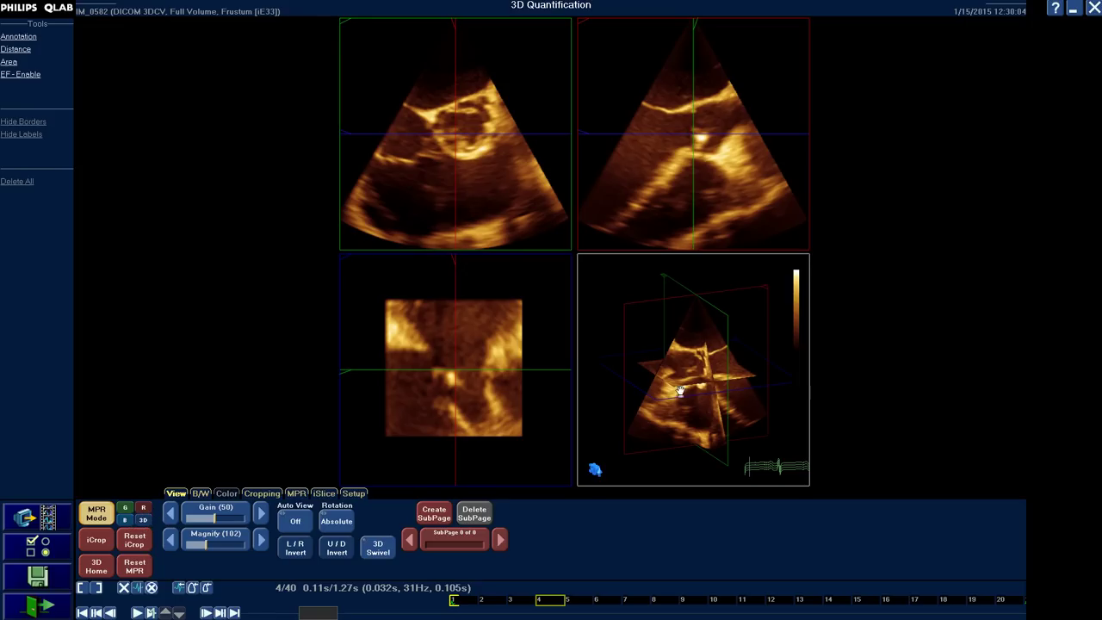
{"action": "left_click_drag", "start_coordinate": [704, 381], "coordinate": [731, 387]}
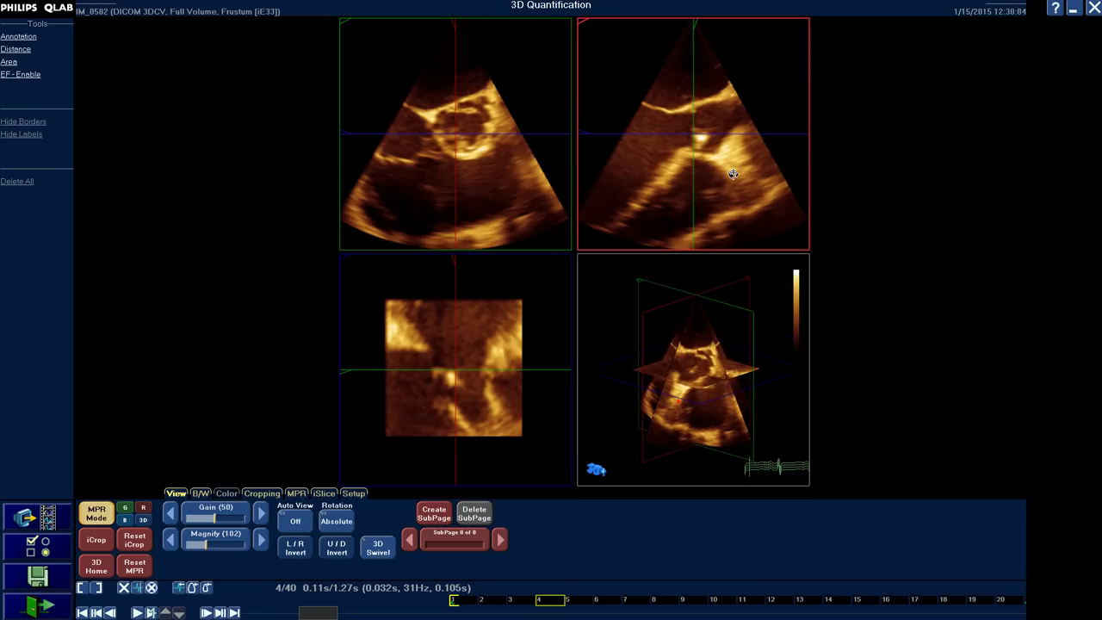
{"action": "left_click_drag", "start_coordinate": [734, 180], "coordinate": [744, 185]}
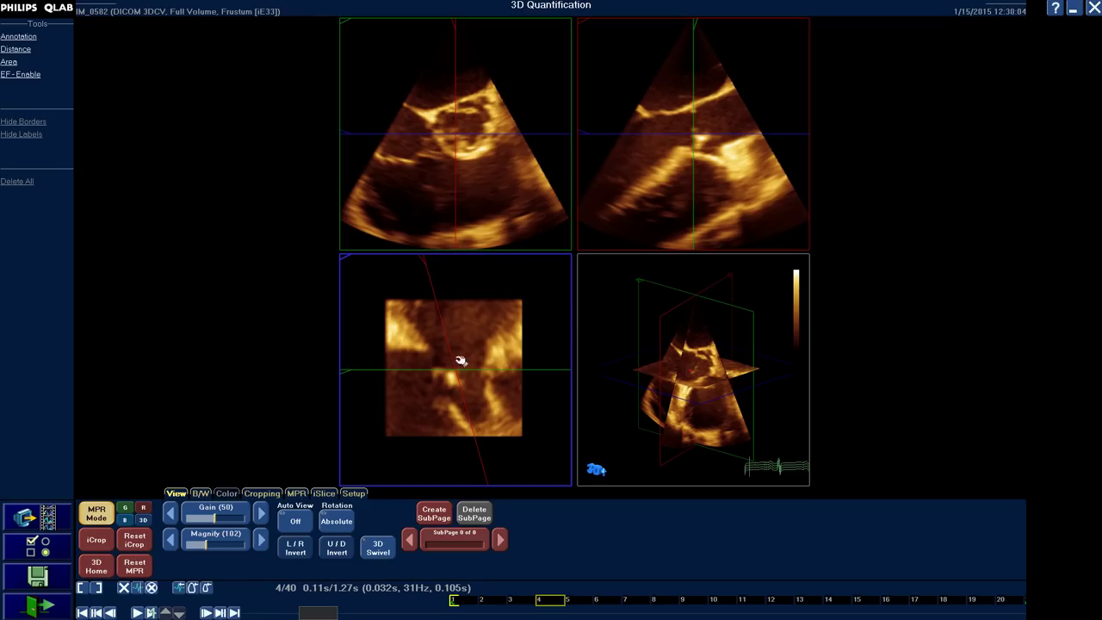
{"action": "left_click_drag", "start_coordinate": [804, 130], "coordinate": [789, 104]}
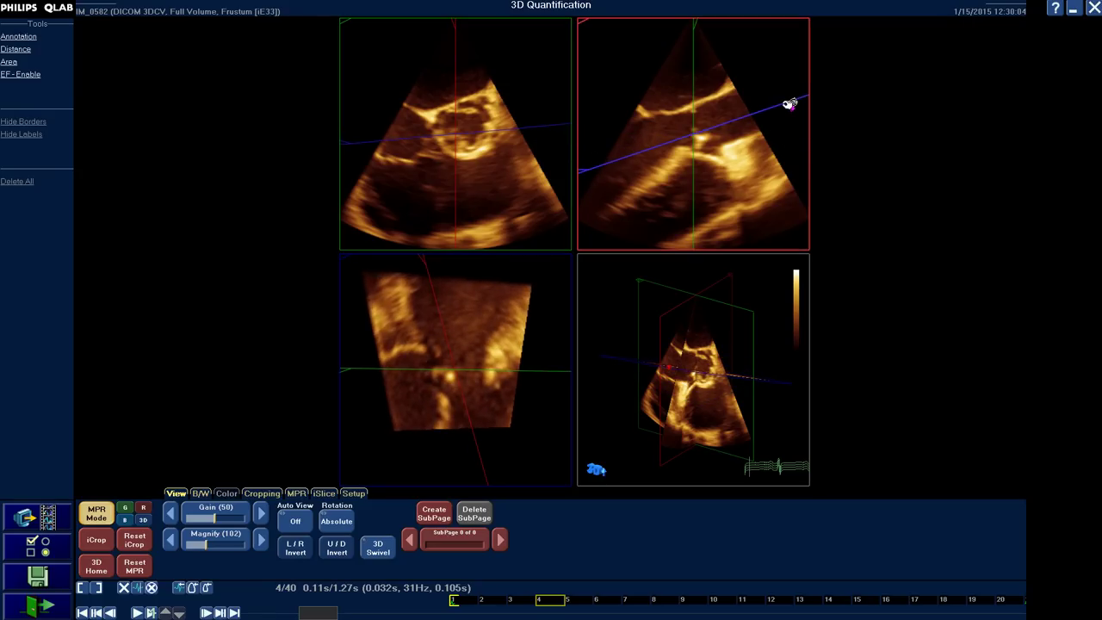
{"action": "left_click_drag", "start_coordinate": [451, 345], "coordinate": [462, 347]}
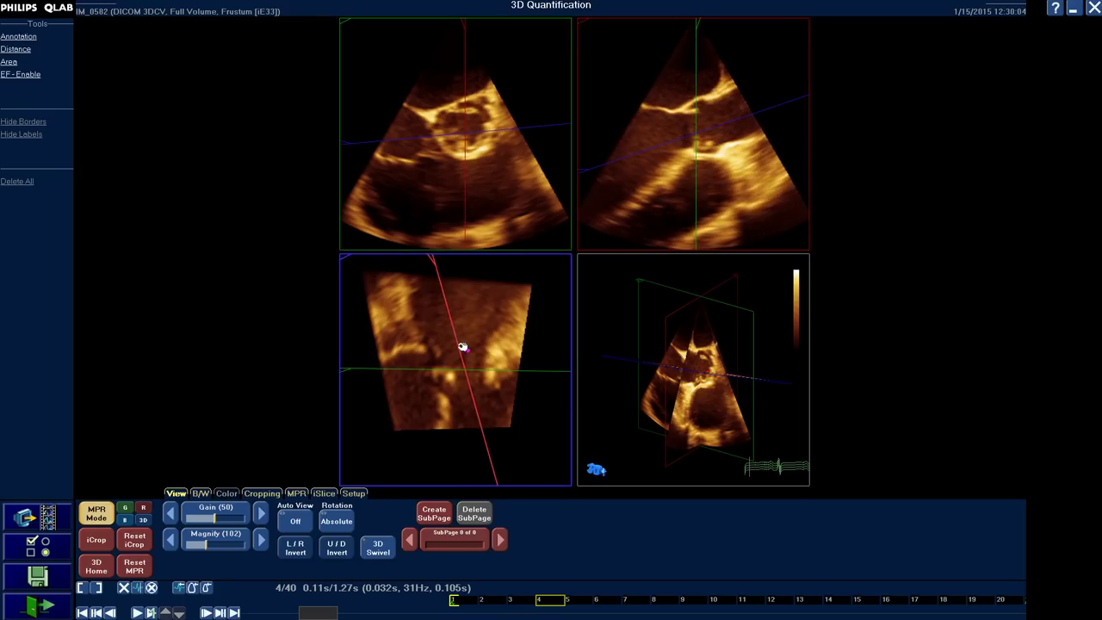
{"action": "left_click_drag", "start_coordinate": [686, 248], "coordinate": [738, 245]}
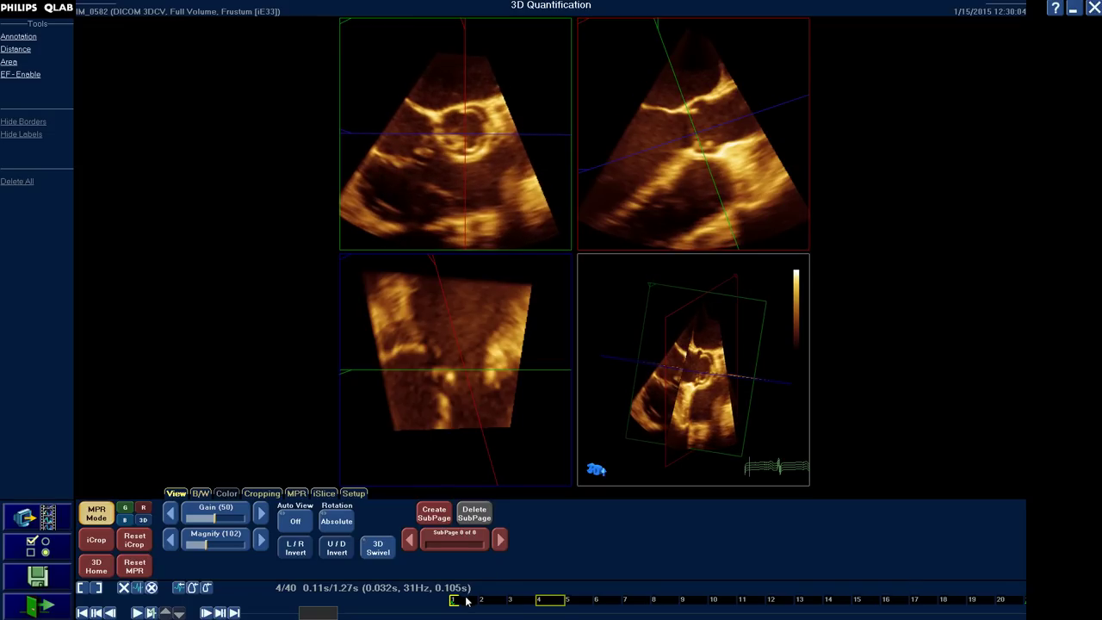
- Step from frame 1 to frame 5 of 40 and raise magnification to 200
{"action": "left_click", "coordinate": [465, 601]}
{"action": "left_click", "coordinate": [584, 604]}
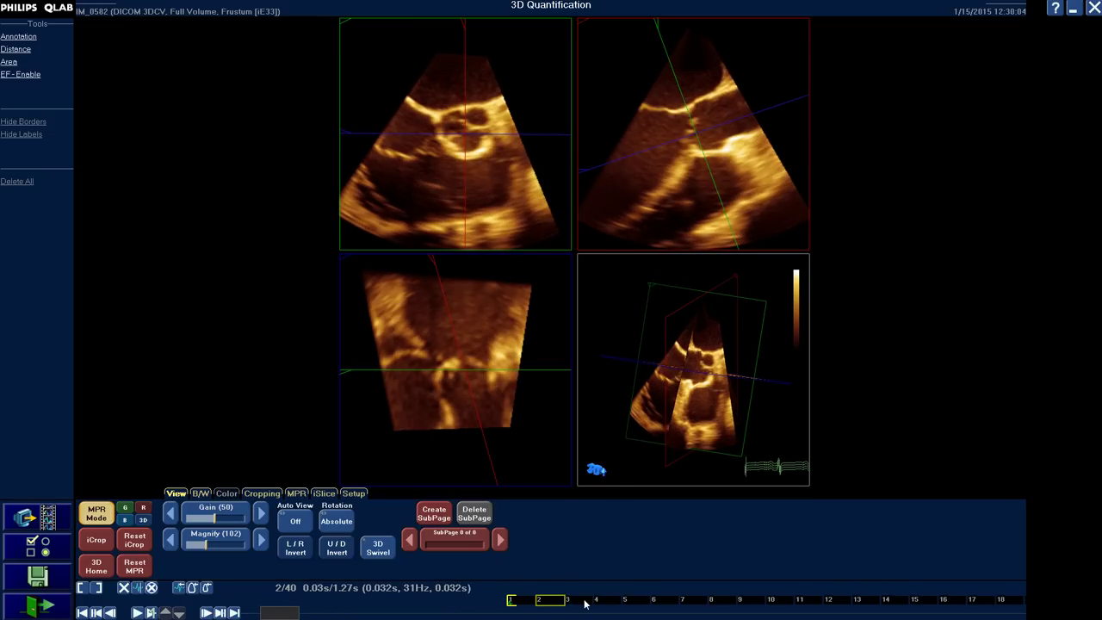
{"action": "left_click", "coordinate": [585, 604]}
{"action": "left_click", "coordinate": [585, 603]}
{"action": "left_click", "coordinate": [585, 602]}
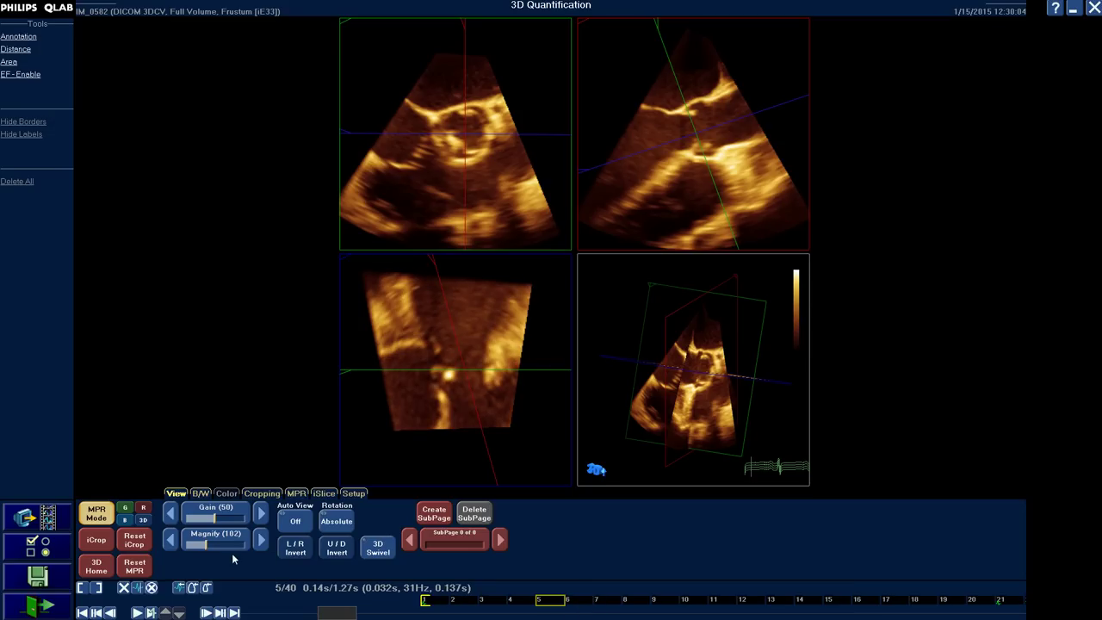
{"action": "left_click_drag", "start_coordinate": [208, 551], "coordinate": [249, 547]}
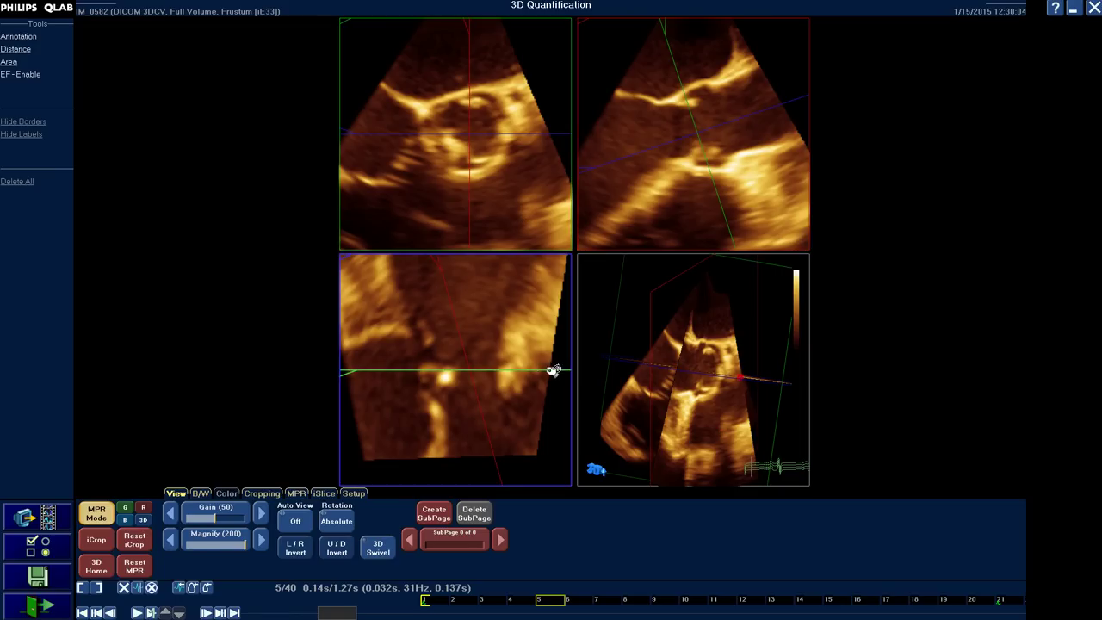
- Tilt, shift and rotate the green plane until the top-left slice crosses the aortic valve
{"action": "left_click_drag", "start_coordinate": [566, 369], "coordinate": [570, 351]}
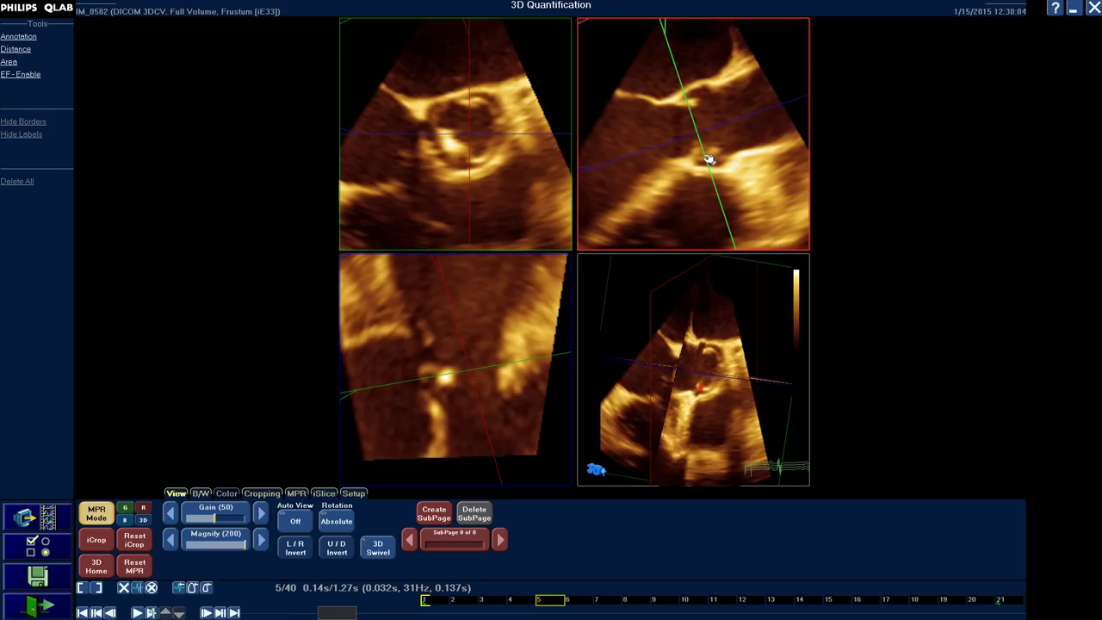
{"action": "left_click_drag", "start_coordinate": [708, 158], "coordinate": [721, 122]}
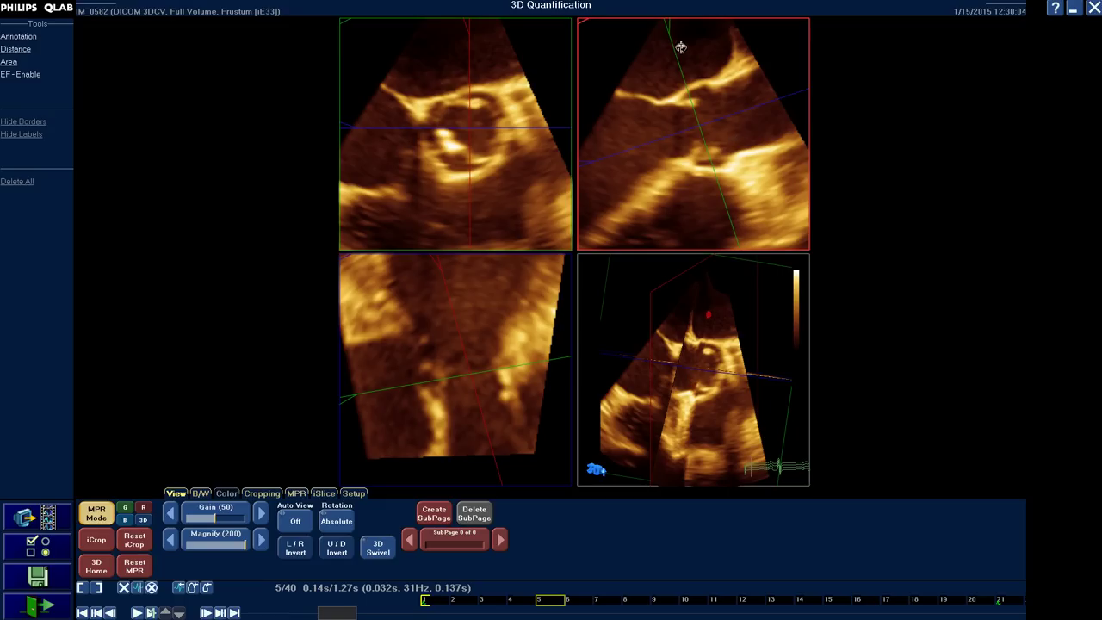
{"action": "left_click_drag", "start_coordinate": [682, 74], "coordinate": [694, 83]}
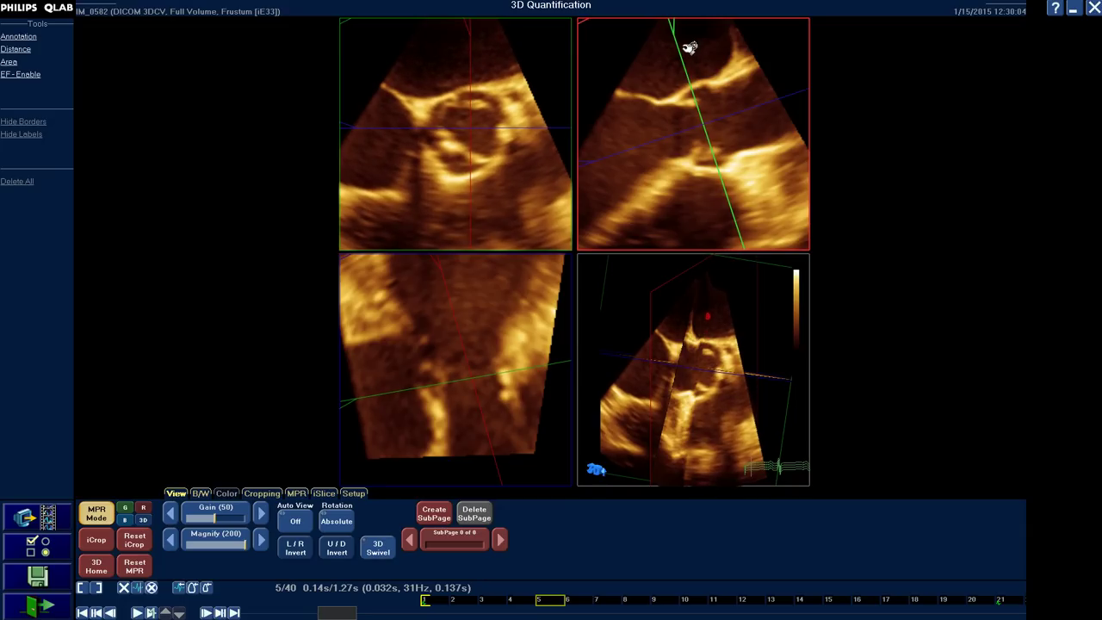
{"action": "mouse_move", "coordinate": [680, 29]}
{"action": "left_mouse_down"}
{"action": "mouse_move", "coordinate": [669, 32]}
{"action": "mouse_move", "coordinate": [683, 32]}
{"action": "left_mouse_up"}
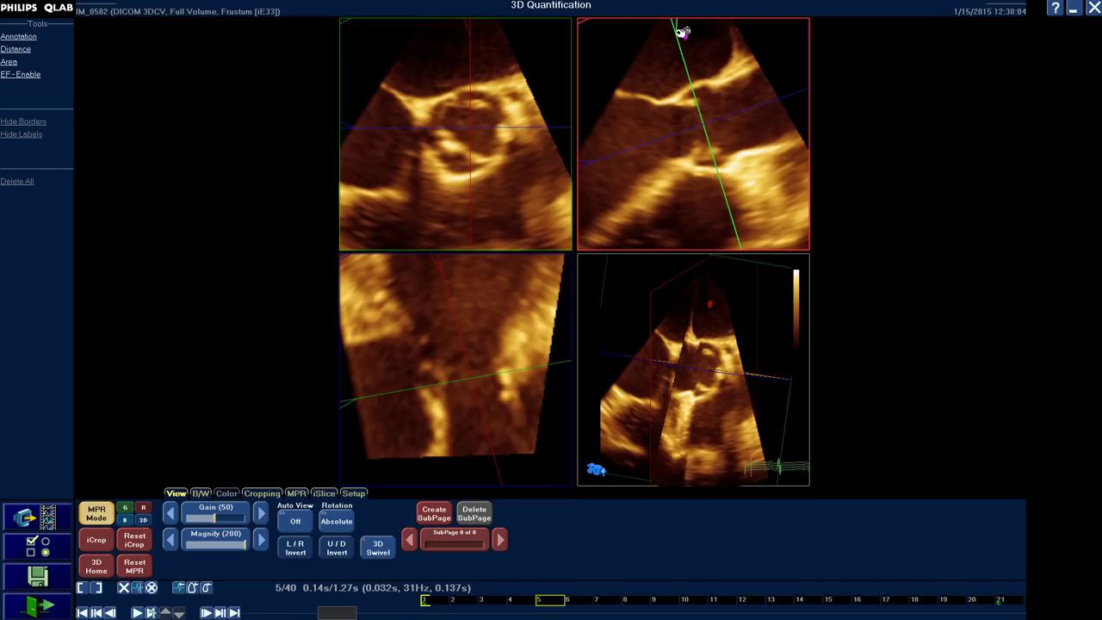
{"action": "left_click_drag", "start_coordinate": [700, 105], "coordinate": [689, 115]}
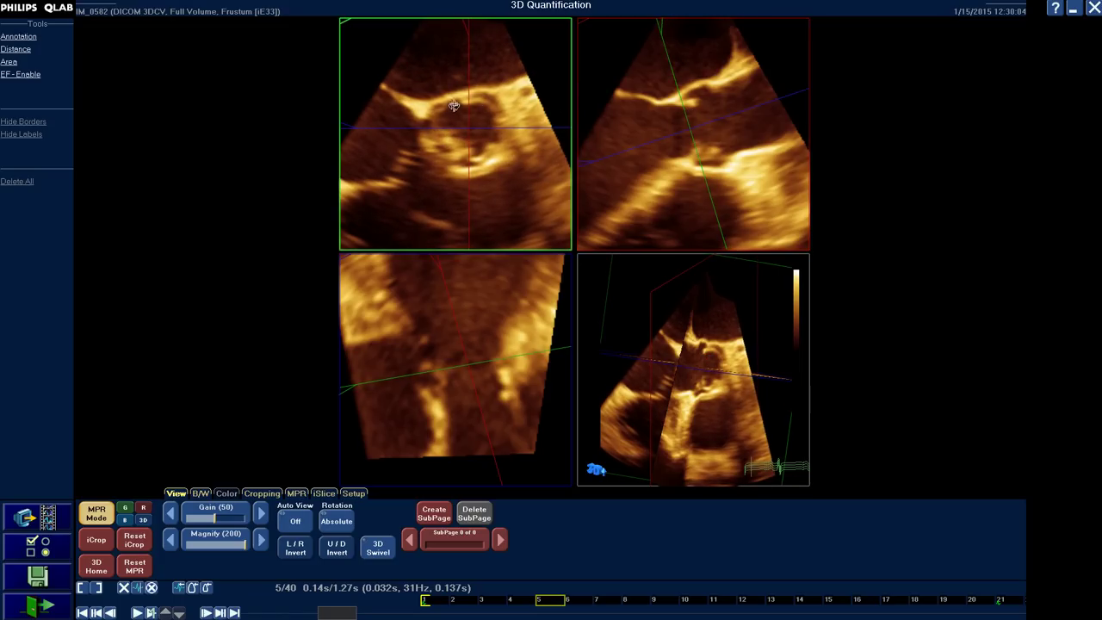
{"action": "mouse_move", "coordinate": [691, 119]}
{"action": "left_mouse_down"}
{"action": "mouse_move", "coordinate": [705, 117]}
{"action": "mouse_move", "coordinate": [680, 128]}
{"action": "left_mouse_up"}
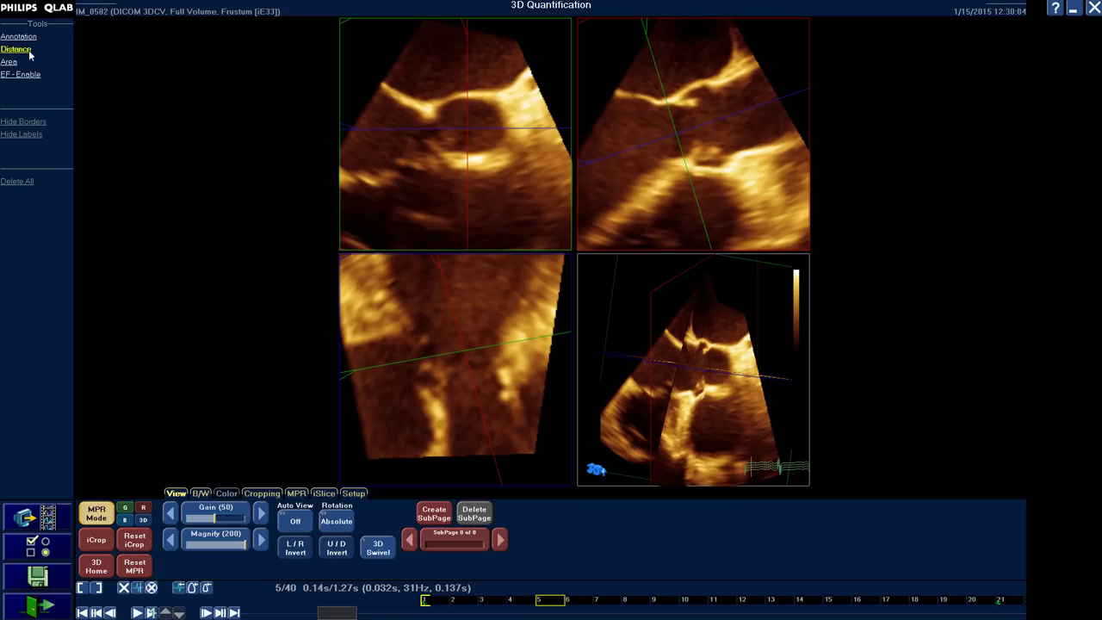
- Measure crossing valve diameters D1 = 2.78 cm and D2 = 2.74 cm top-left, then start area A1
{"action": "left_click", "coordinate": [15, 49]}
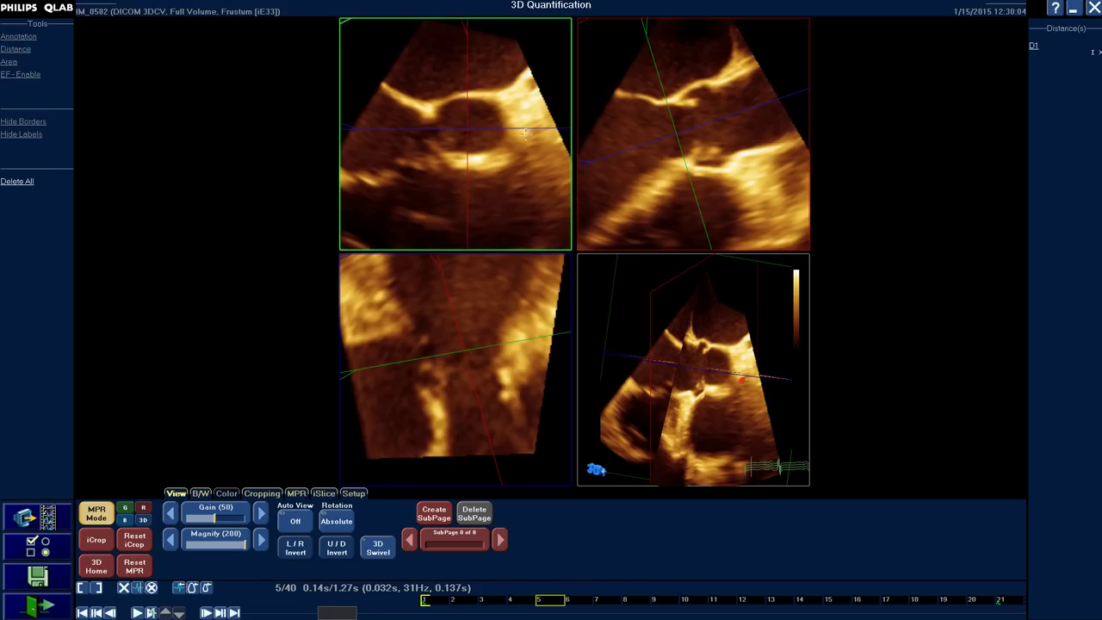
{"action": "left_click_drag", "start_coordinate": [495, 105], "coordinate": [441, 149]}
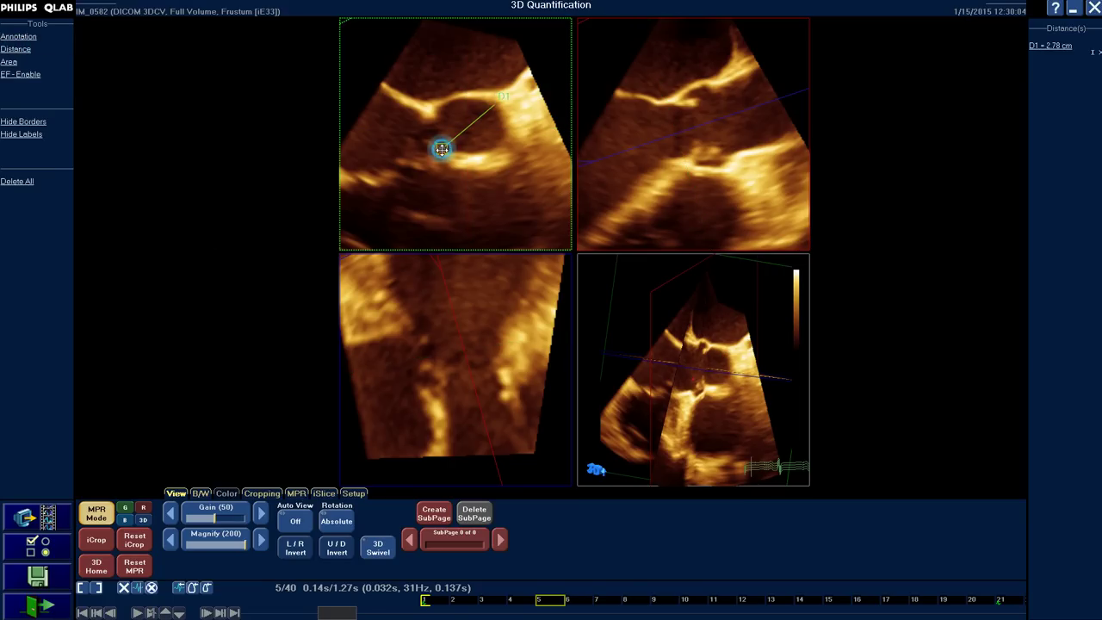
{"action": "left_click", "coordinate": [15, 49]}
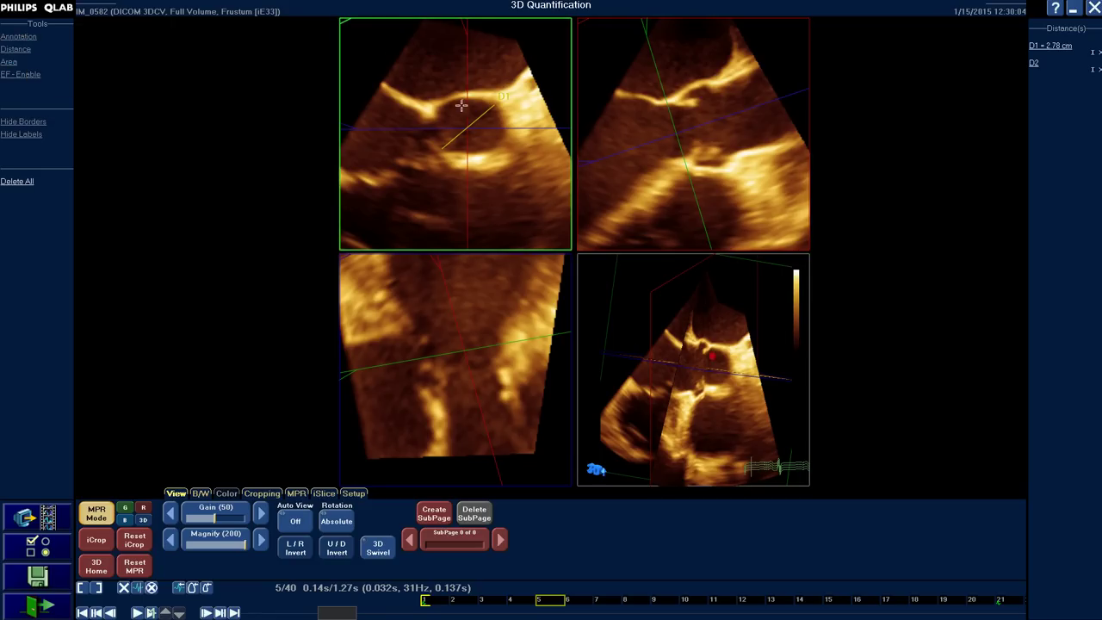
{"action": "left_click_drag", "start_coordinate": [442, 105], "coordinate": [492, 153]}
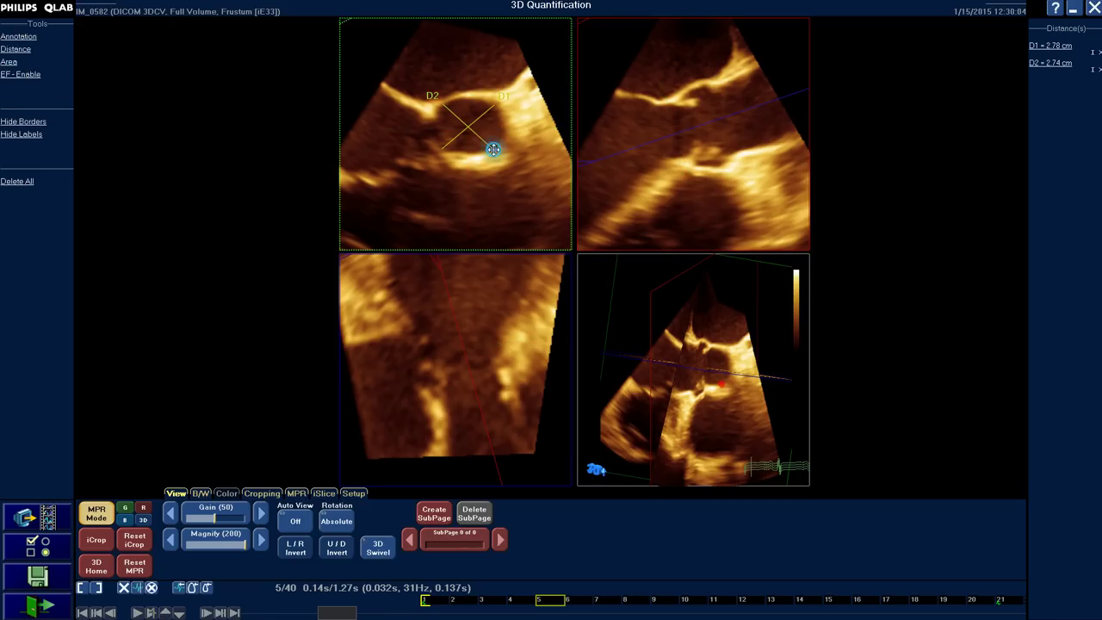
{"action": "left_click", "coordinate": [9, 63]}
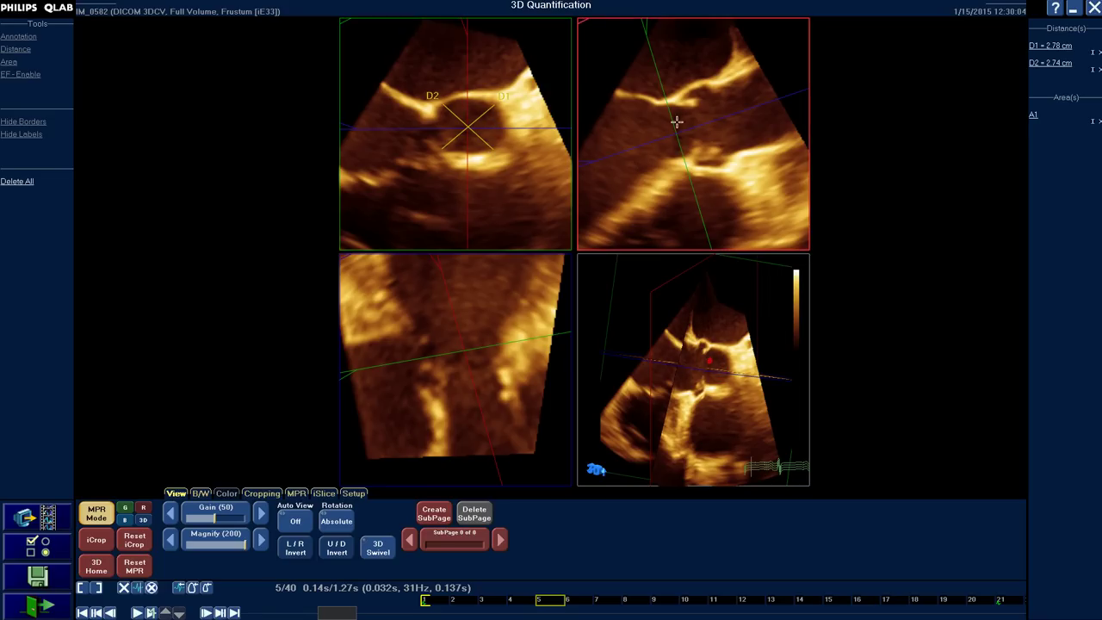
- Delete all measurements and re-angle the green plane in the top-right view through the valve
{"action": "left_click", "coordinate": [16, 182]}
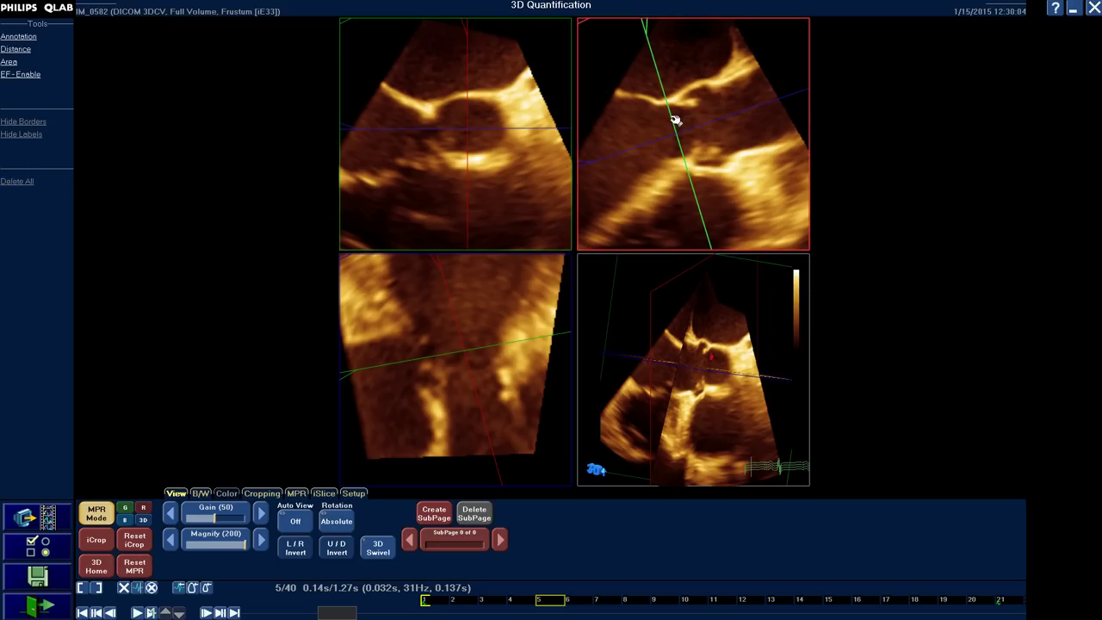
{"action": "left_click_drag", "start_coordinate": [669, 115], "coordinate": [669, 125]}
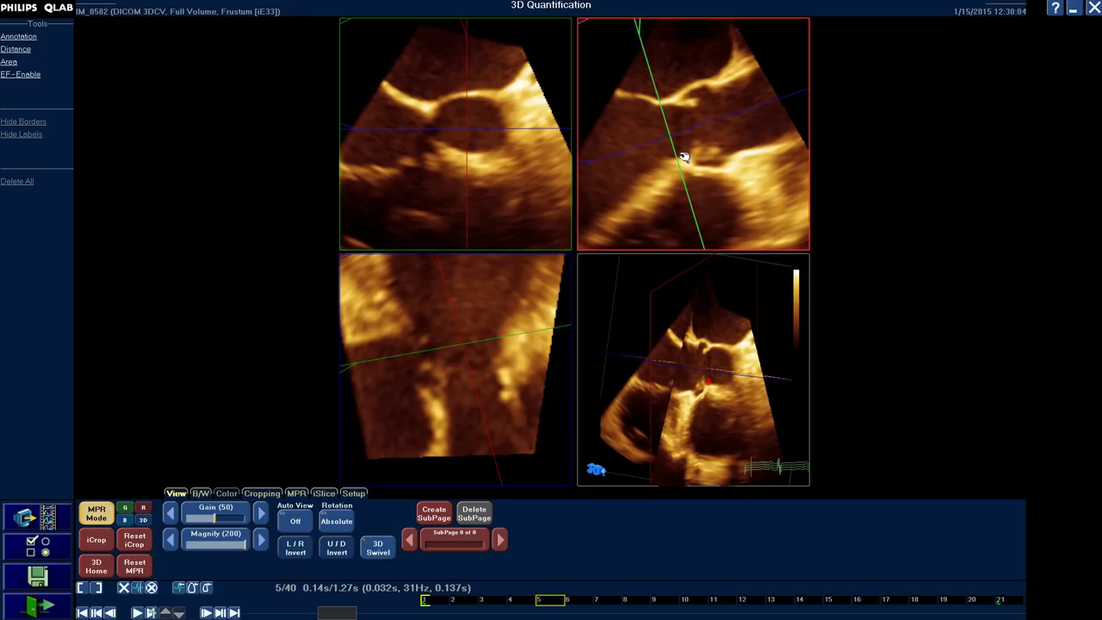
{"action": "left_click_drag", "start_coordinate": [681, 158], "coordinate": [719, 149]}
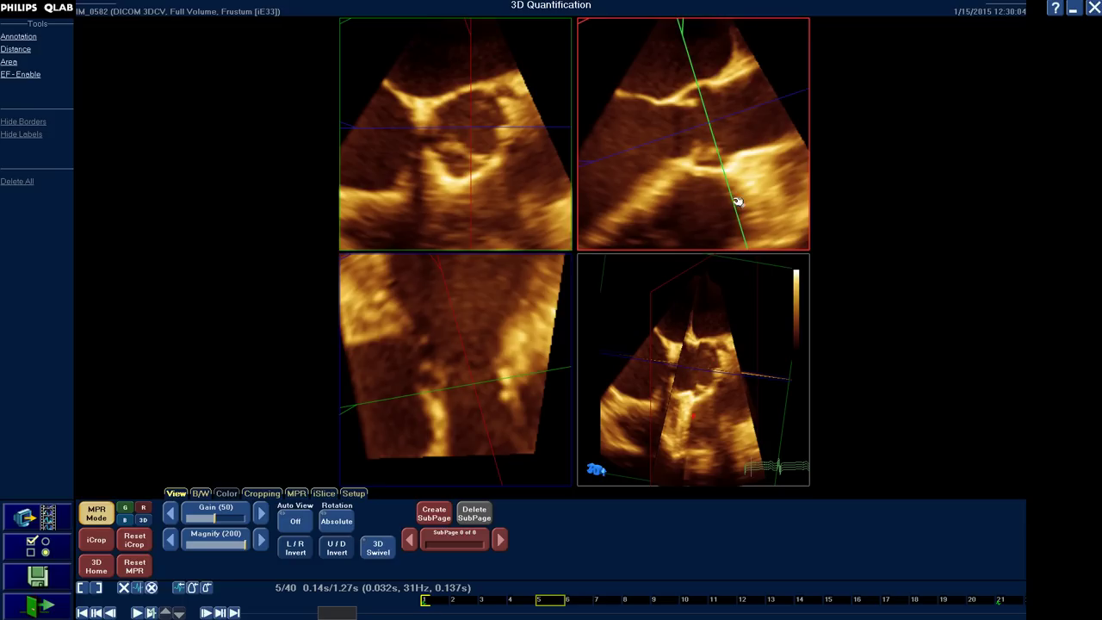
{"action": "left_click_drag", "start_coordinate": [752, 247], "coordinate": [745, 246]}
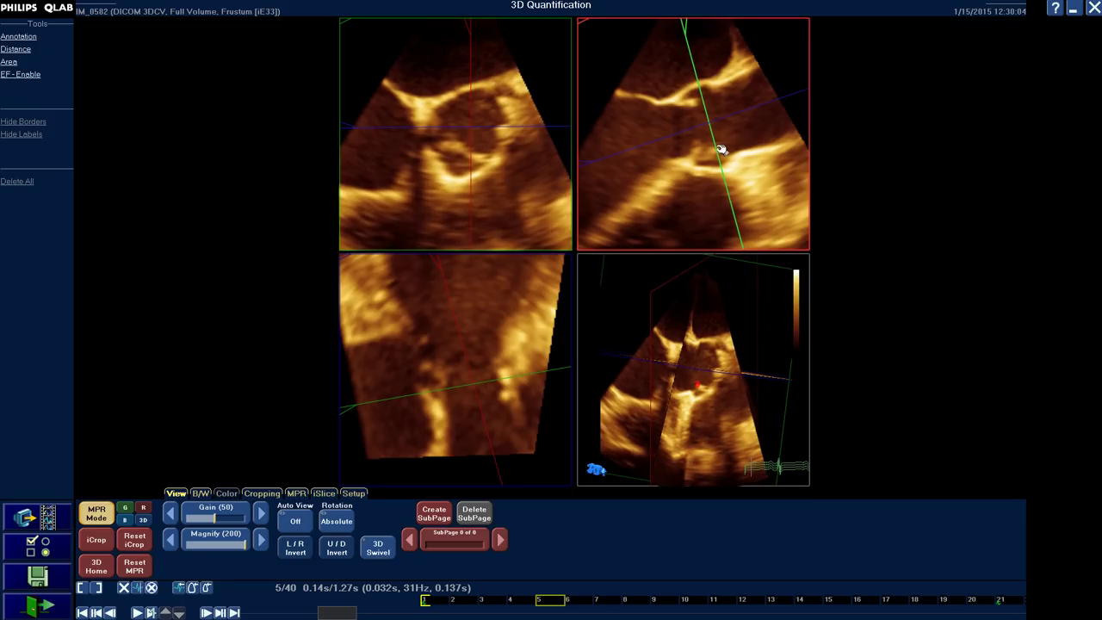
{"action": "mouse_move", "coordinate": [720, 146]}
{"action": "left_mouse_down"}
{"action": "mouse_move", "coordinate": [694, 163]}
{"action": "mouse_move", "coordinate": [716, 152]}
{"action": "left_mouse_up"}
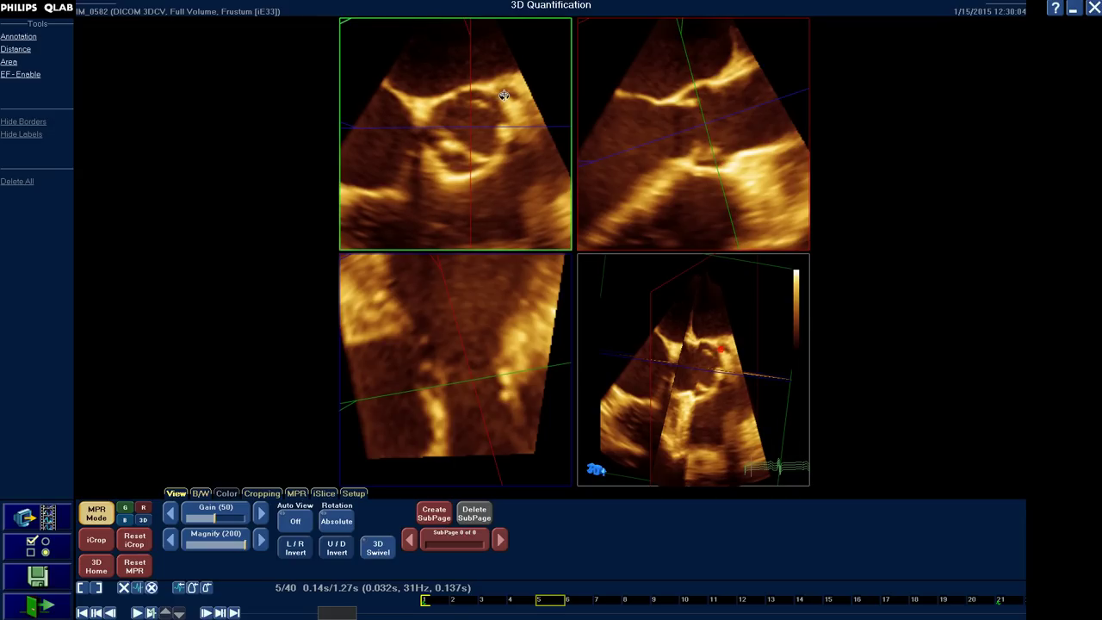
- Rotate the blue plane by its end handle in the top-left view to re-slice the bottom-left image
{"action": "left_click_drag", "start_coordinate": [569, 122], "coordinate": [571, 126]}
{"action": "left_click_drag", "start_coordinate": [572, 127], "coordinate": [531, 65]}
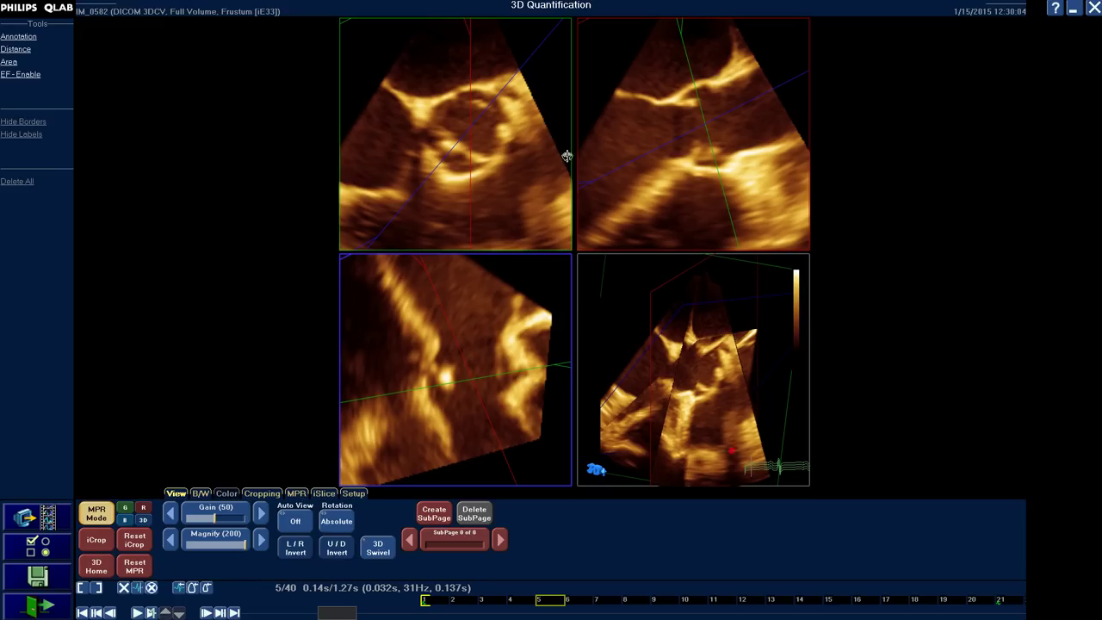
{"action": "left_click_drag", "start_coordinate": [568, 27], "coordinate": [576, 66]}
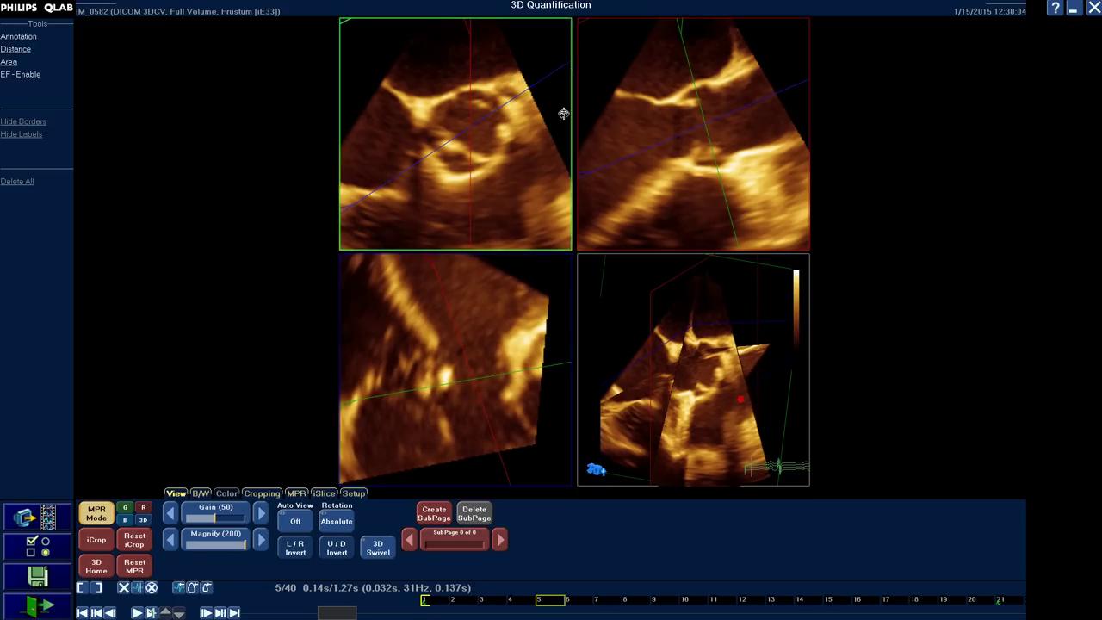
{"action": "left_click_drag", "start_coordinate": [571, 60], "coordinate": [536, 47]}
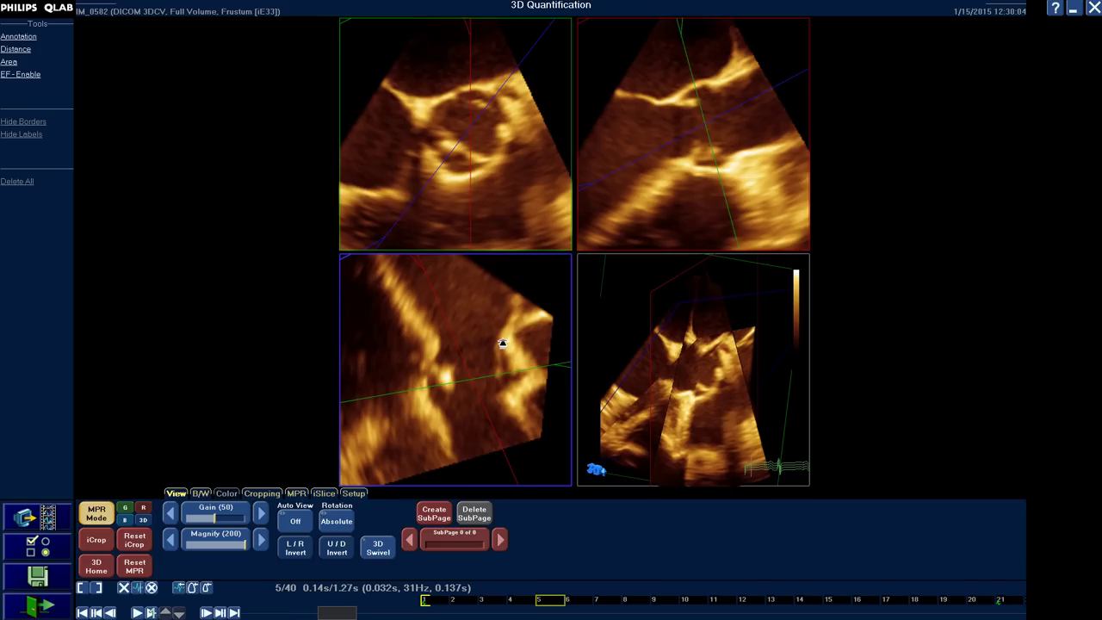
- Measure D1 = 1.48 cm in the bottom-left slice, then nudge the green plane and tilt the red plane
{"action": "left_click", "coordinate": [15, 49]}
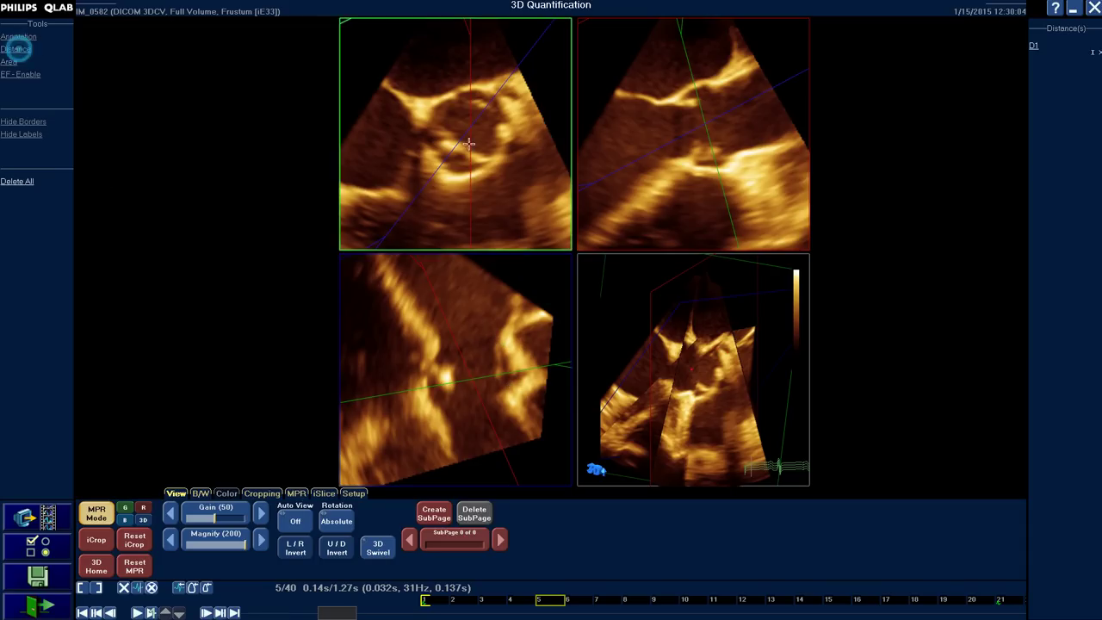
{"action": "left_click", "coordinate": [499, 341]}
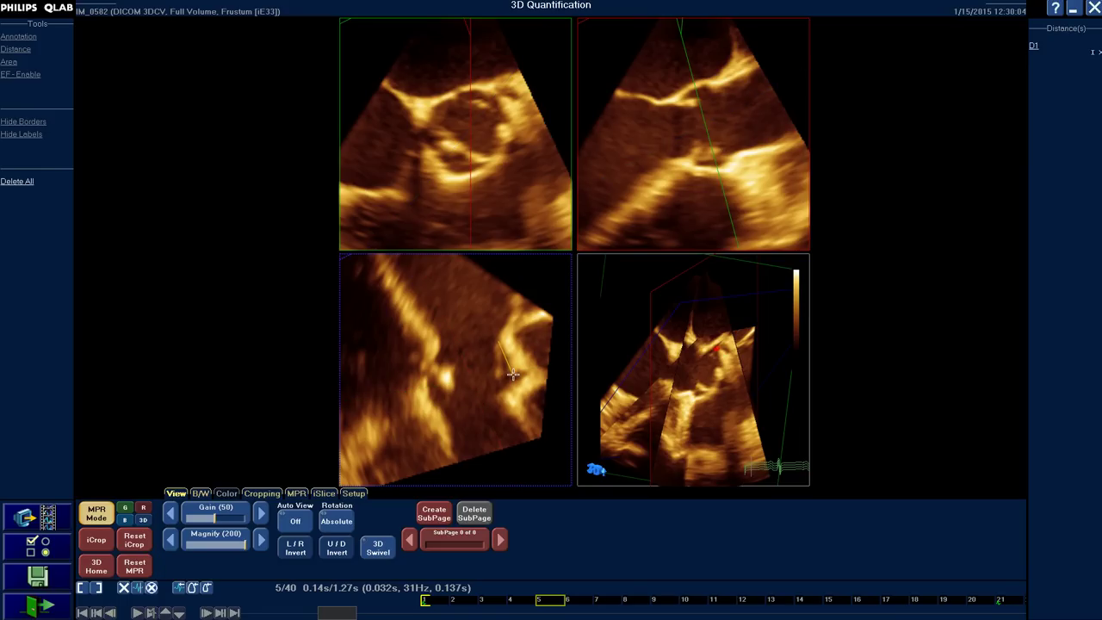
{"action": "left_click", "coordinate": [512, 373]}
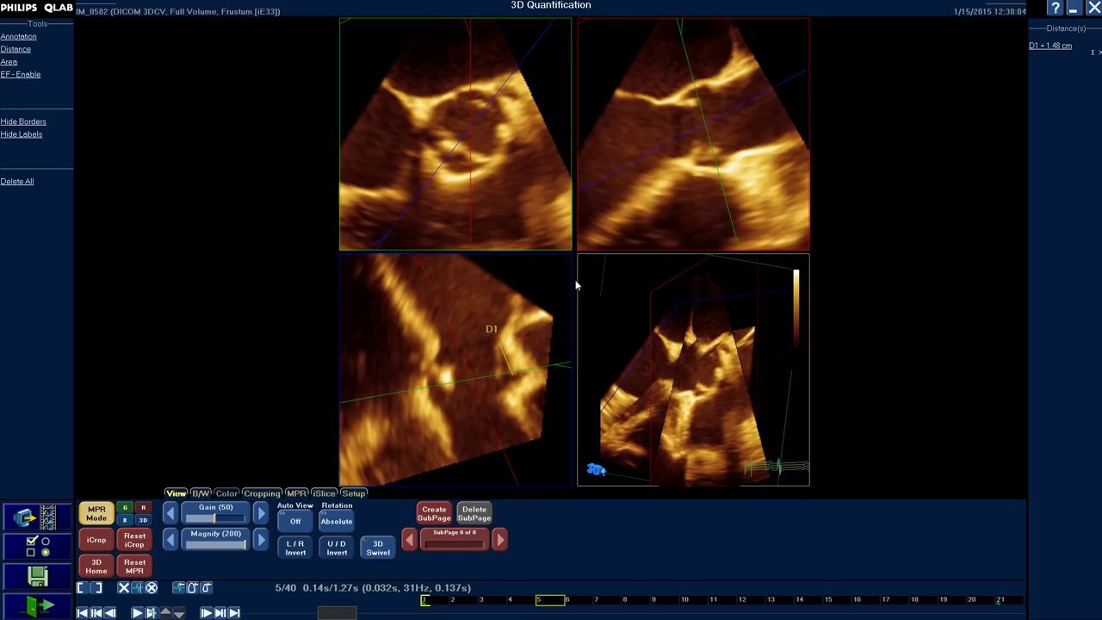
{"action": "left_click_drag", "start_coordinate": [712, 144], "coordinate": [722, 146]}
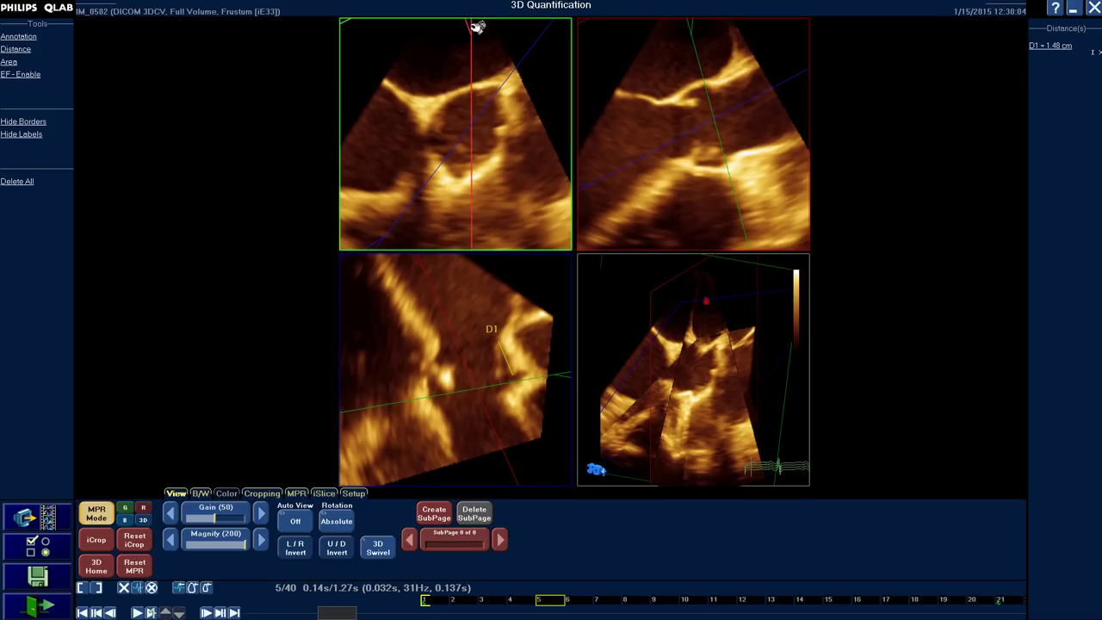
{"action": "left_click_drag", "start_coordinate": [477, 27], "coordinate": [504, 37]}
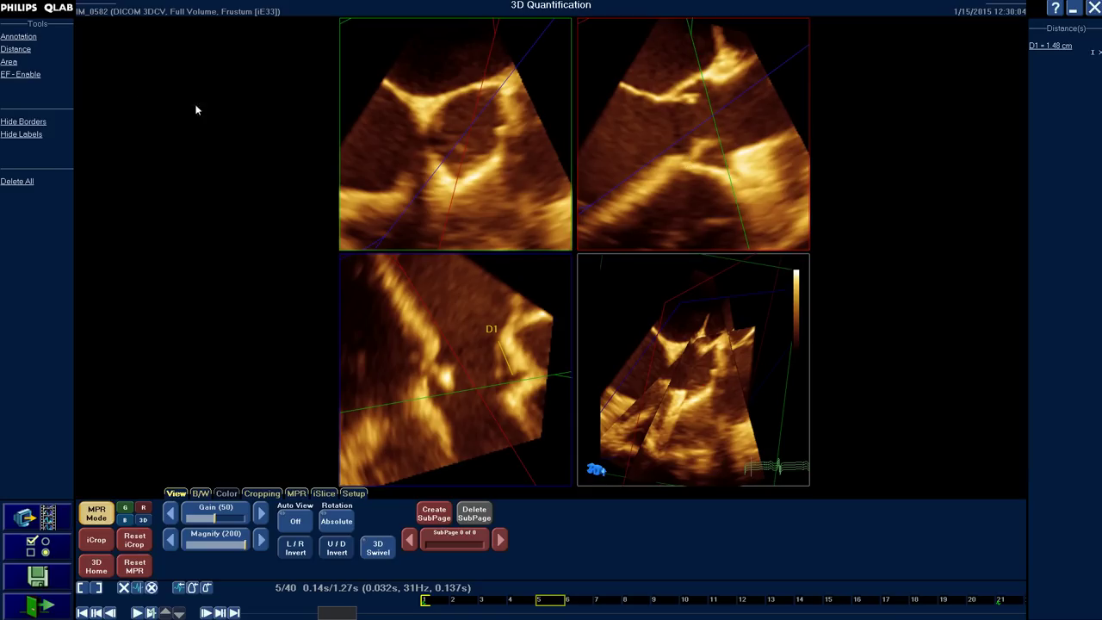
- Measure distance D2 = 1.71 cm across the valve in the top-right slice
{"action": "left_click", "coordinate": [17, 49]}
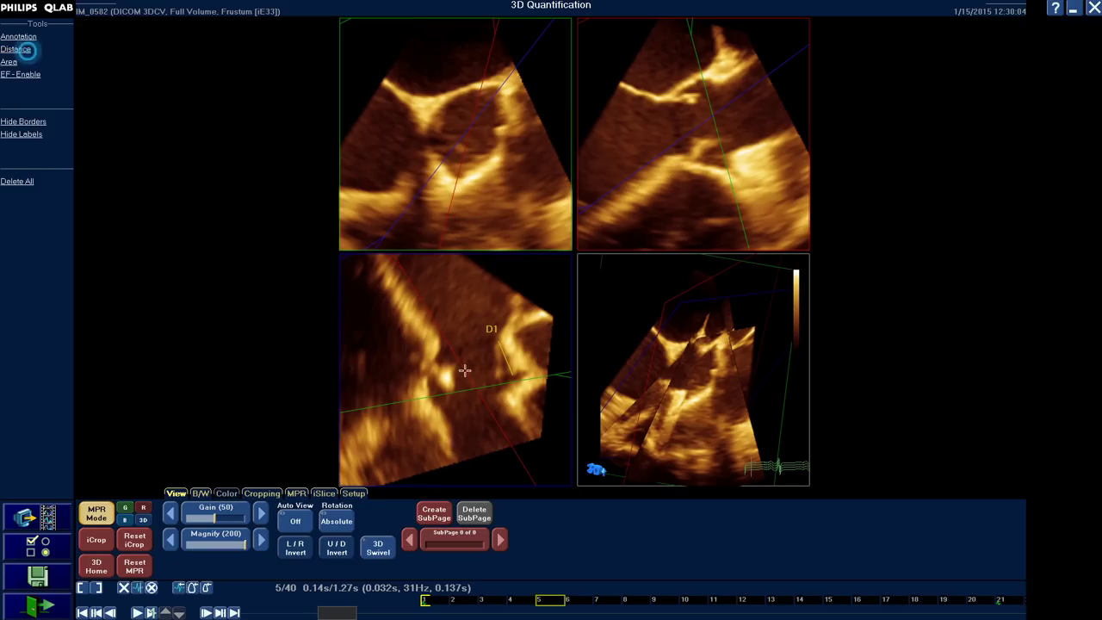
{"action": "left_click", "coordinate": [686, 159]}
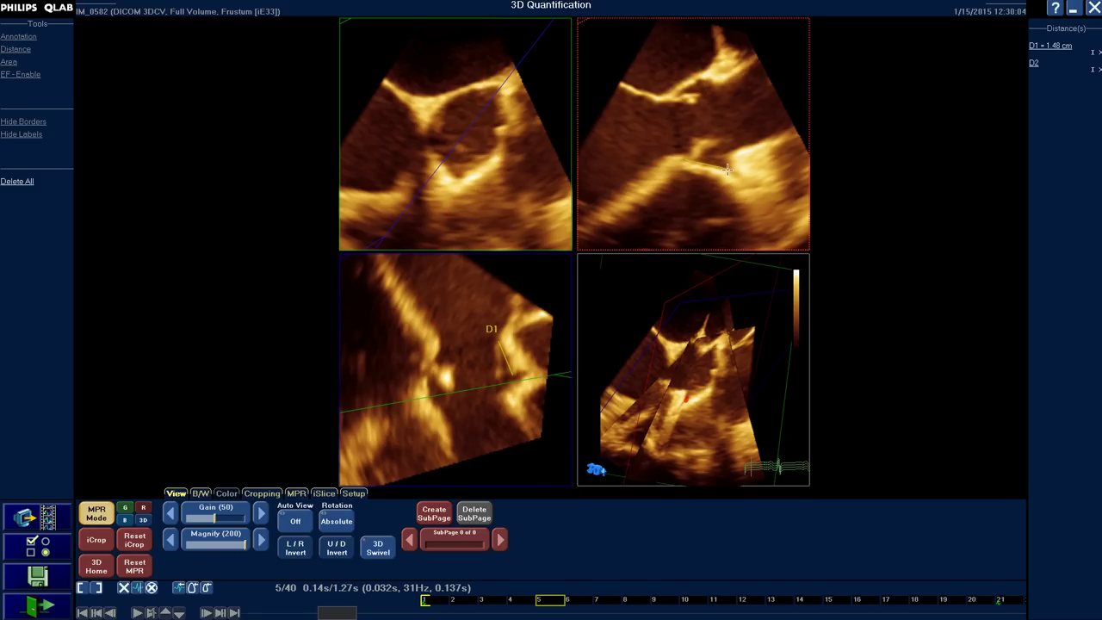
{"action": "left_click", "coordinate": [726, 169]}
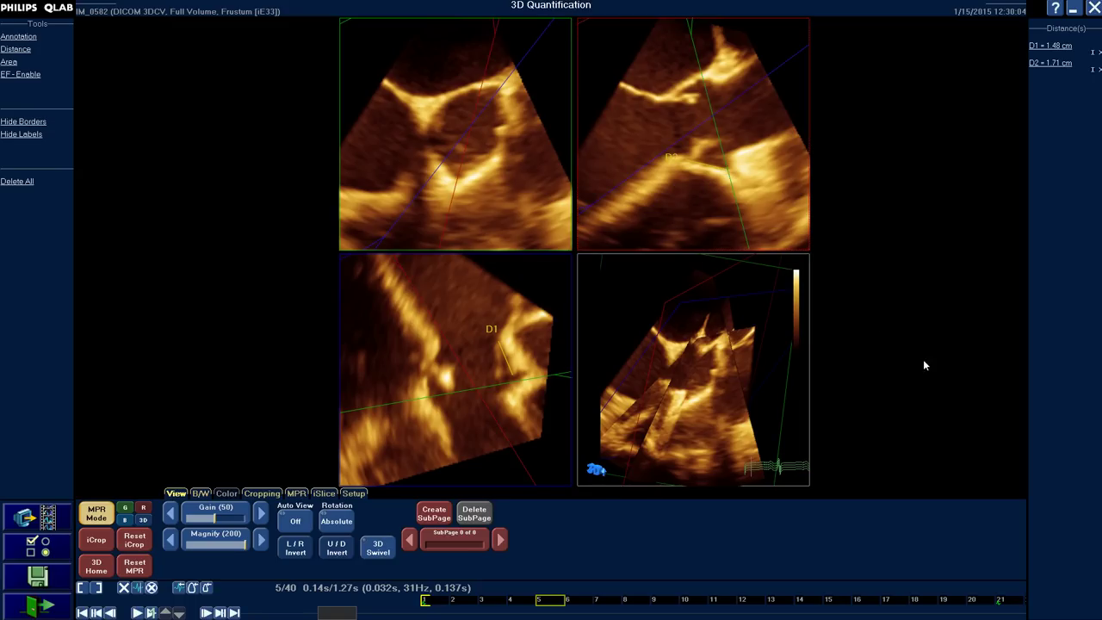